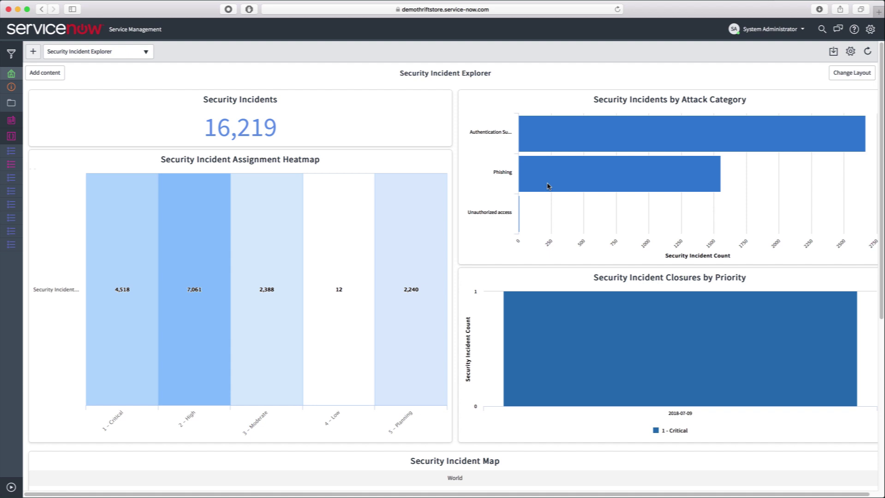
- Inspect a blank LogRhythm configuration form with its SOAP API base URL unlocked, and list the existing LogRhythm configurations
left_click(12, 90)
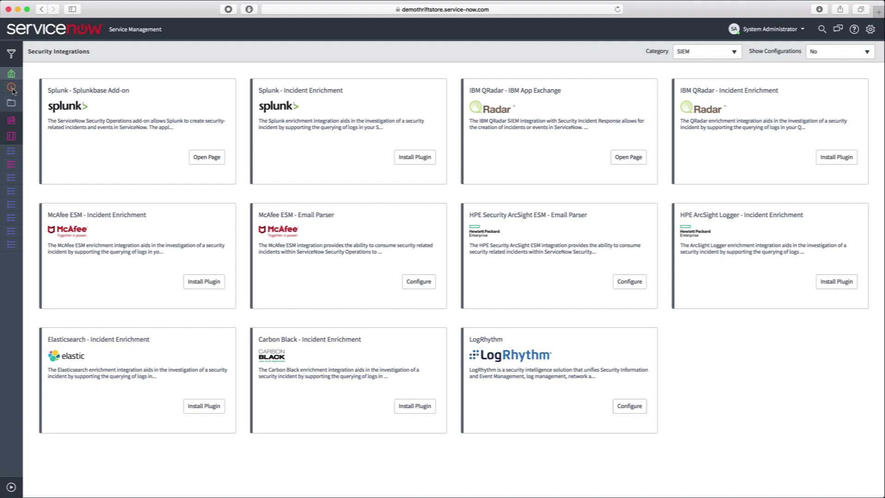
left_click(629, 406)
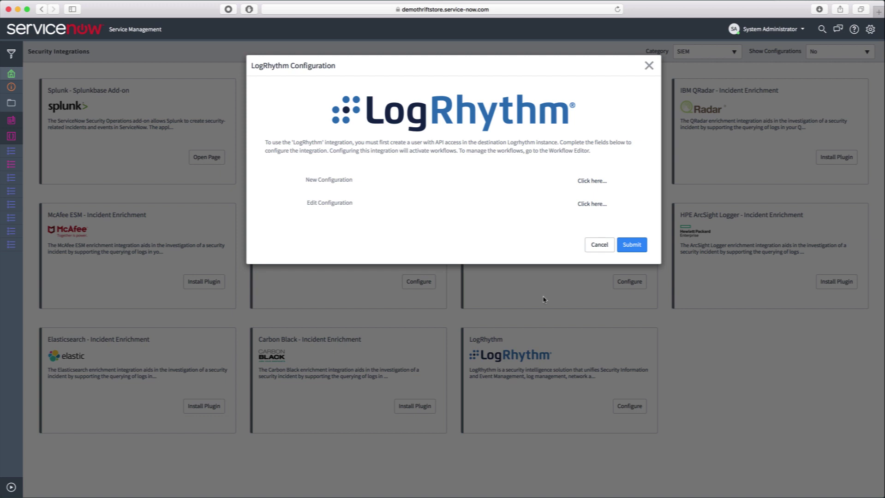
left_click(458, 183)
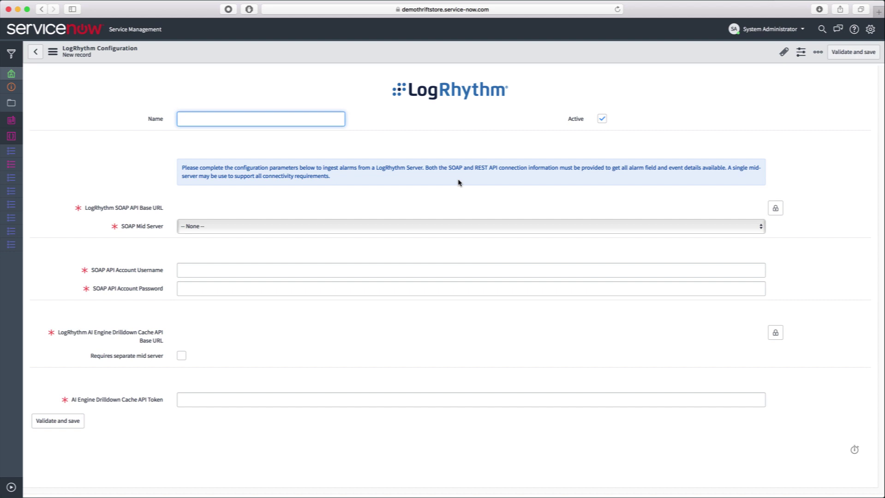
left_click(774, 211)
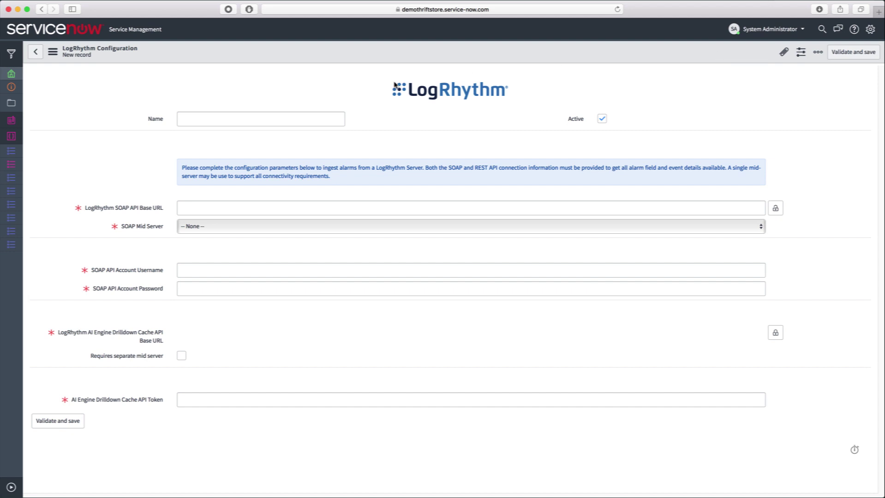
left_click(37, 51)
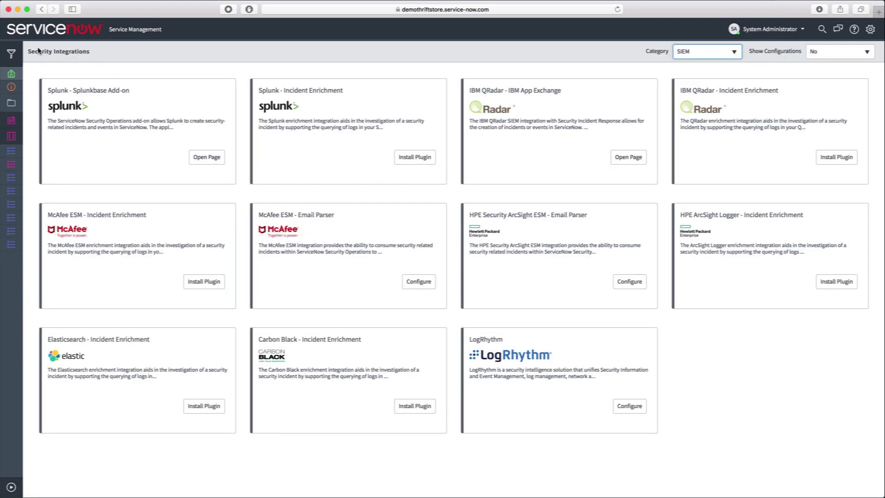
left_click(623, 401)
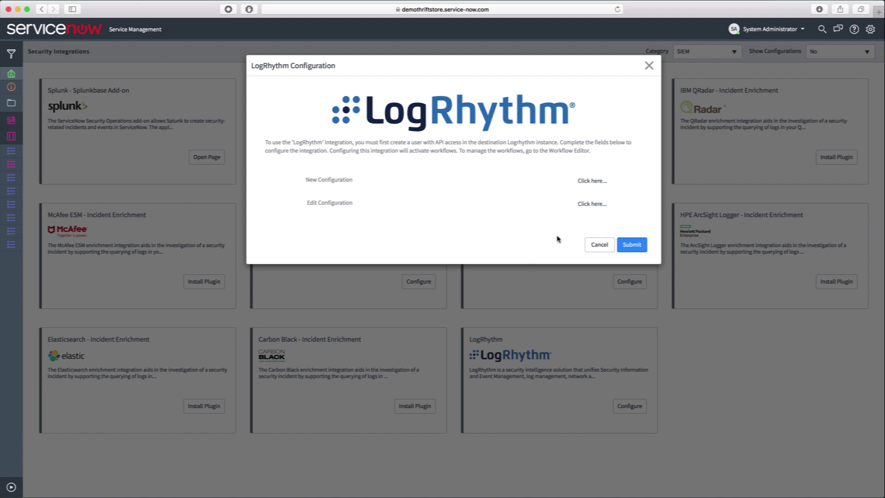
left_click(591, 204)
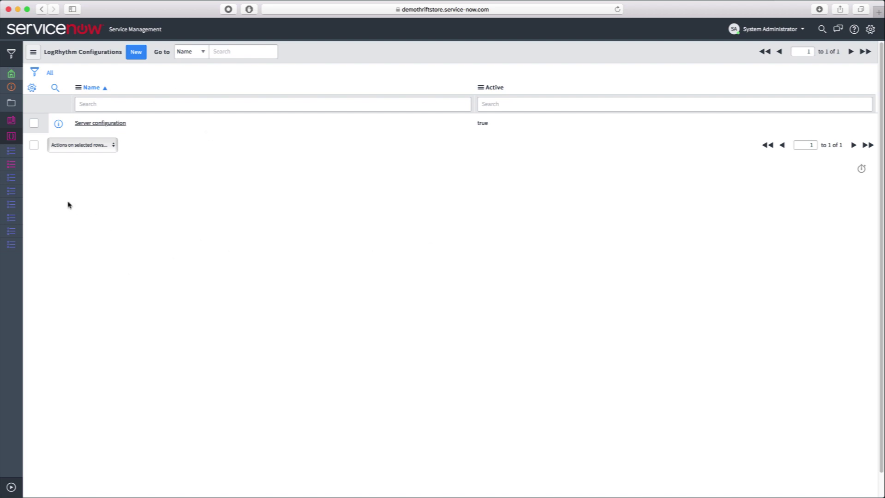
- Open the alarm profile "Concurrent Logins from the Same User" and filter its available alarm rules by "suspicious"
left_click(9, 124)
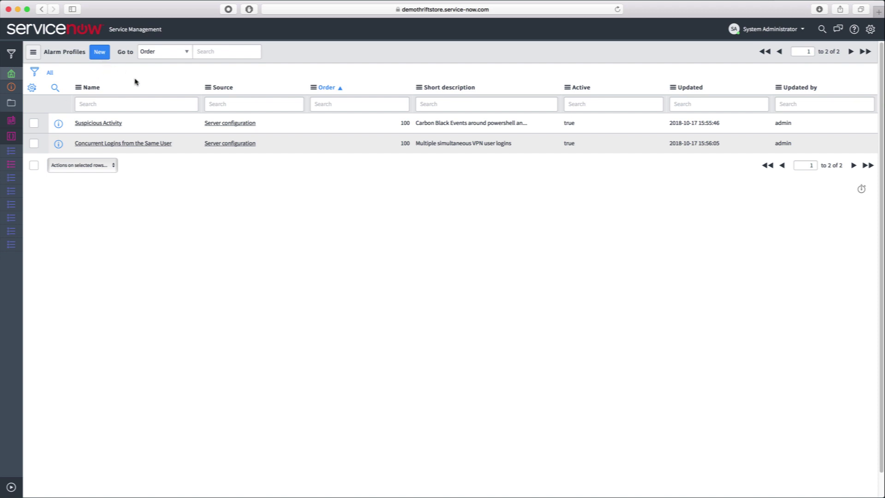
left_click(154, 143)
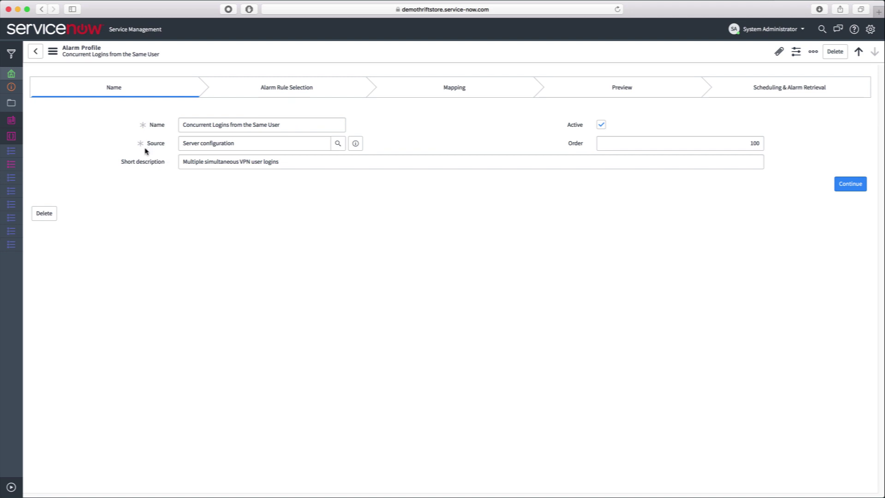
left_click(850, 185)
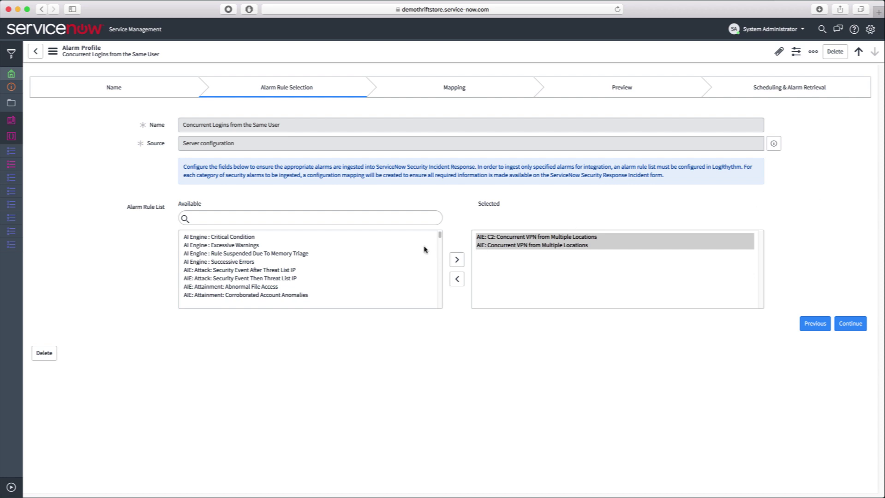
left_click(345, 220)
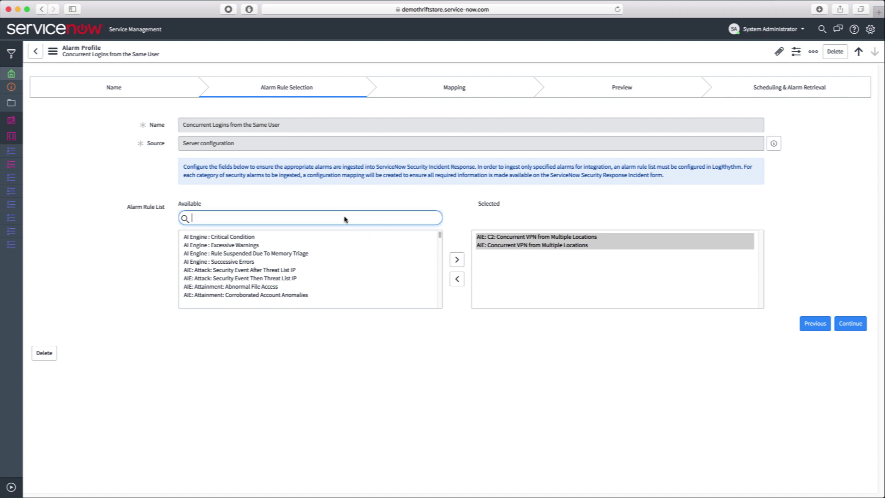
type("suspicious")
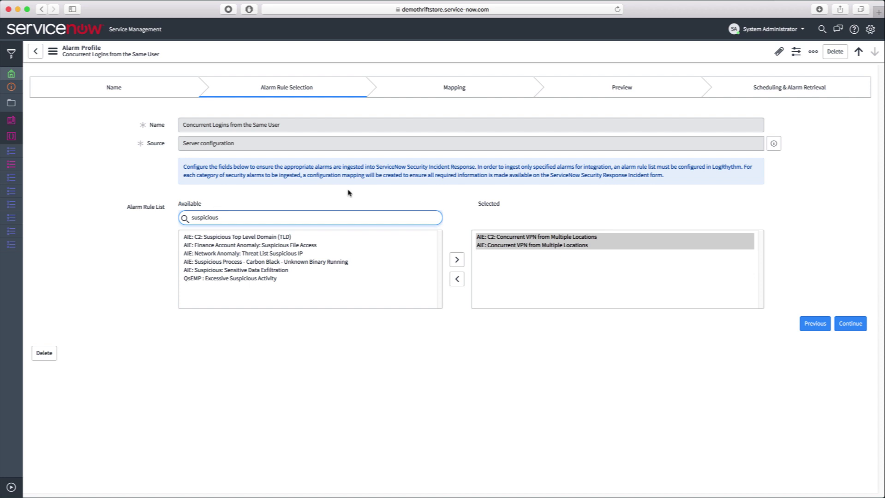
- Remove the rule "AIE: Concurrent VPN from Multiple Locations" from the selected alarm rules and add it back
left_click(511, 248)
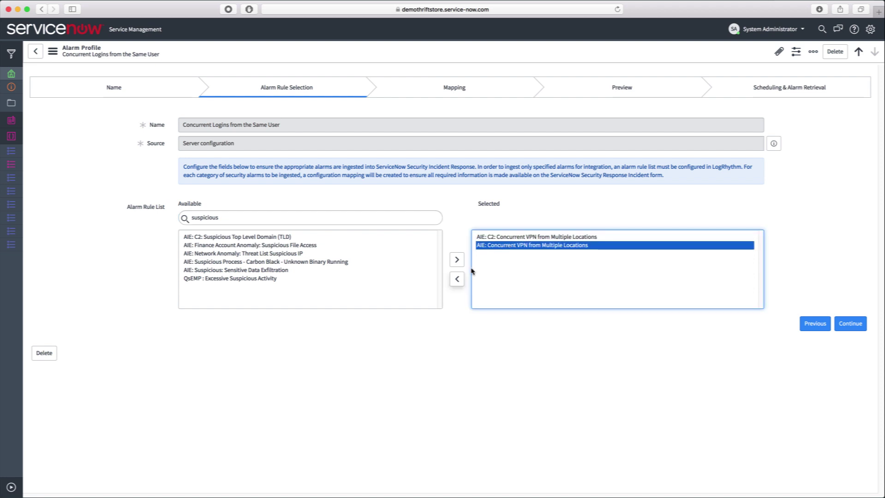
left_click(456, 279)
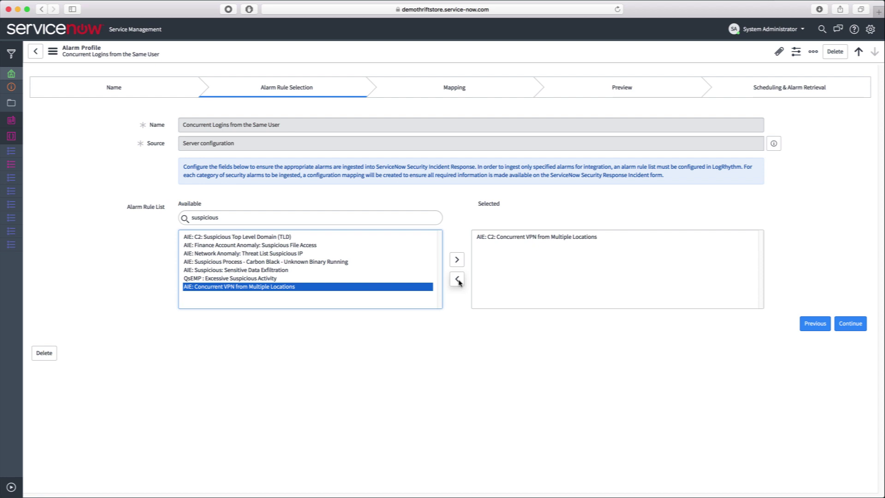
left_click(456, 261)
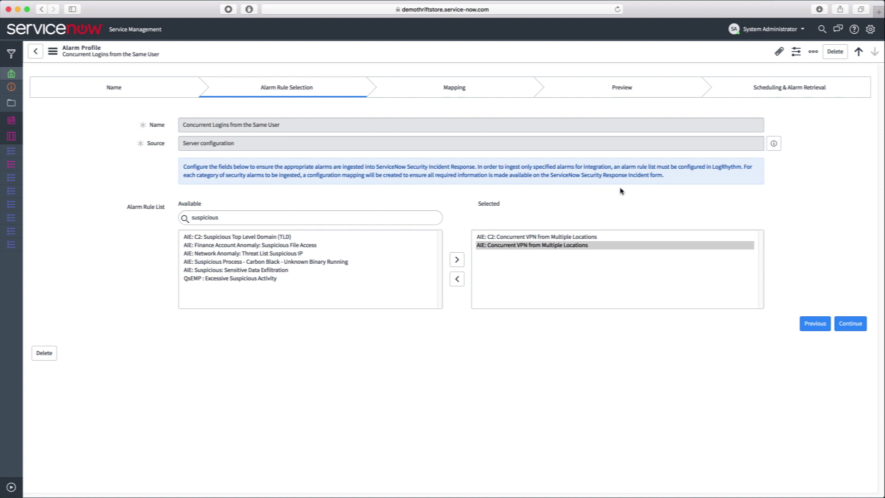
- Continue to the profile's mapping stage, add alarm ID 39674 to the sample alarms, pull them and display that alarm's fields
left_click(851, 324)
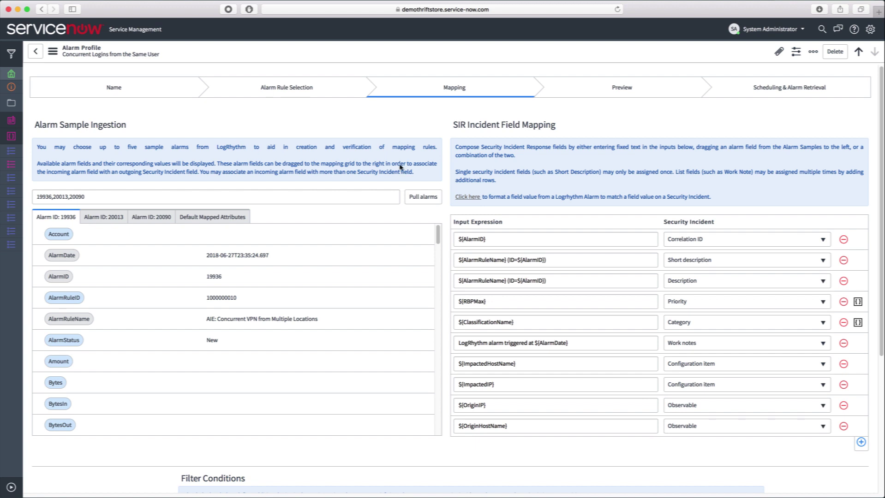
left_click(271, 198)
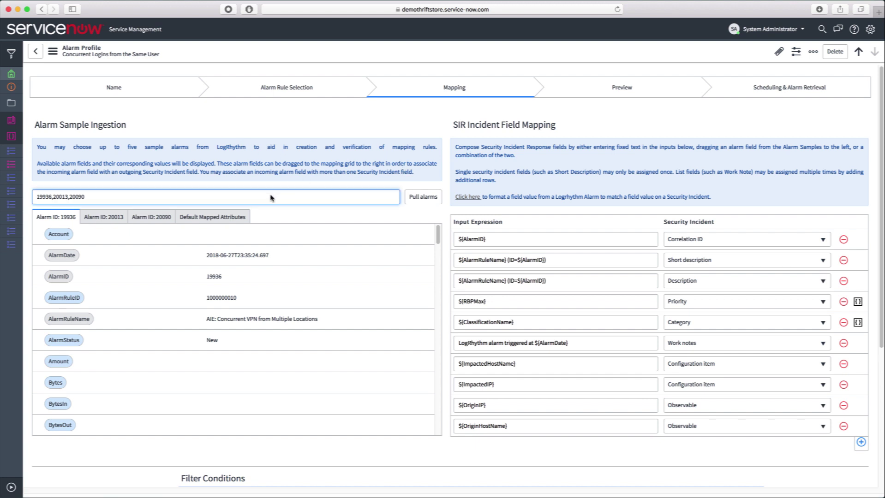
type(",39674")
left_click(423, 197)
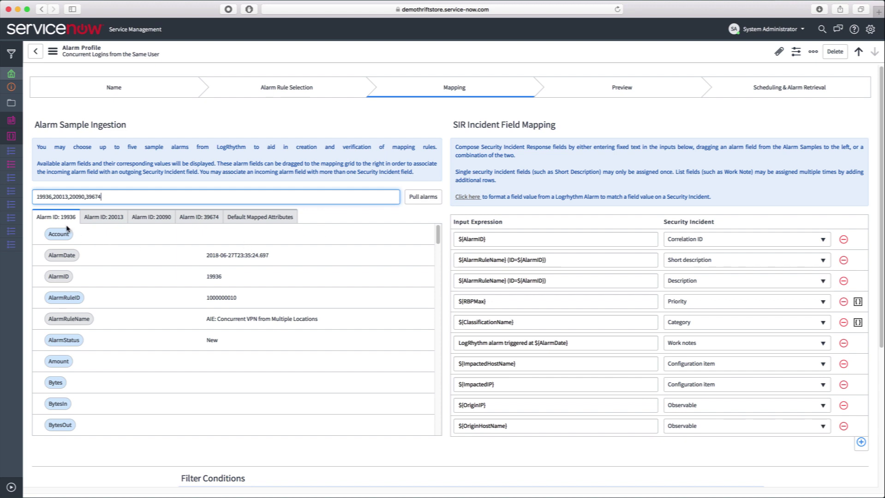
left_click(197, 217)
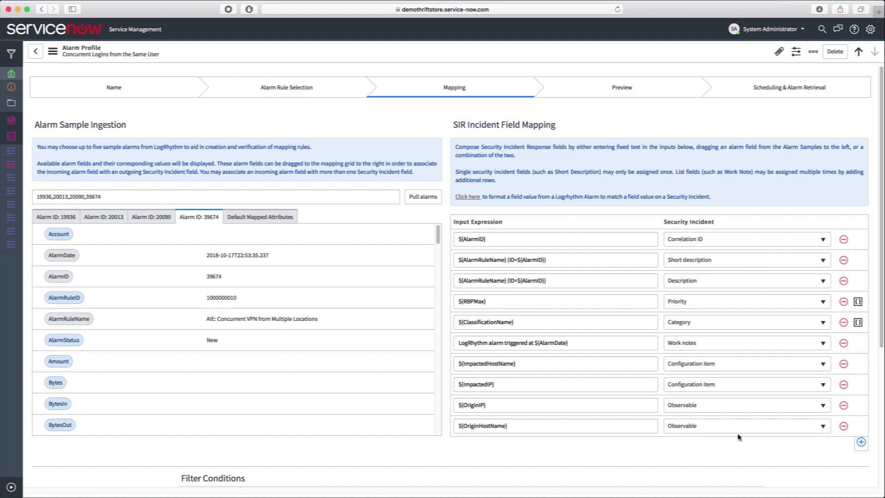
- Add a field mapping row that maps the alarm's Login field to the security incident's Affected user
left_click(860, 443)
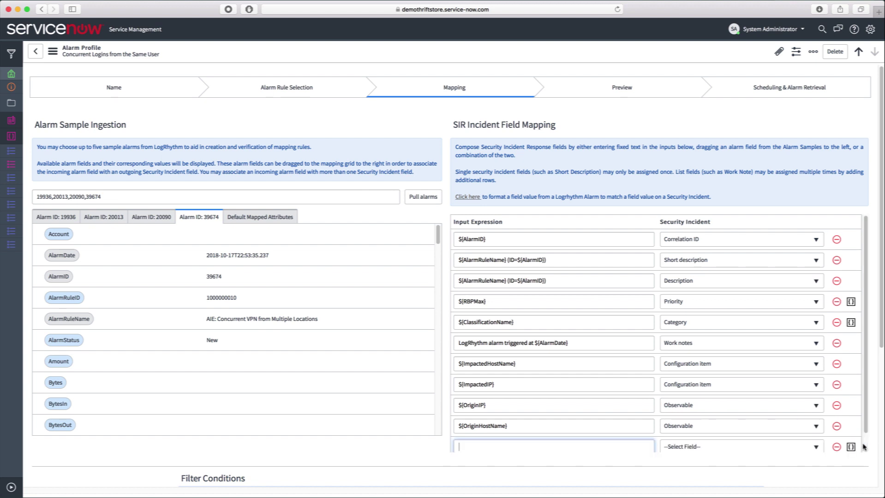
left_click(765, 447)
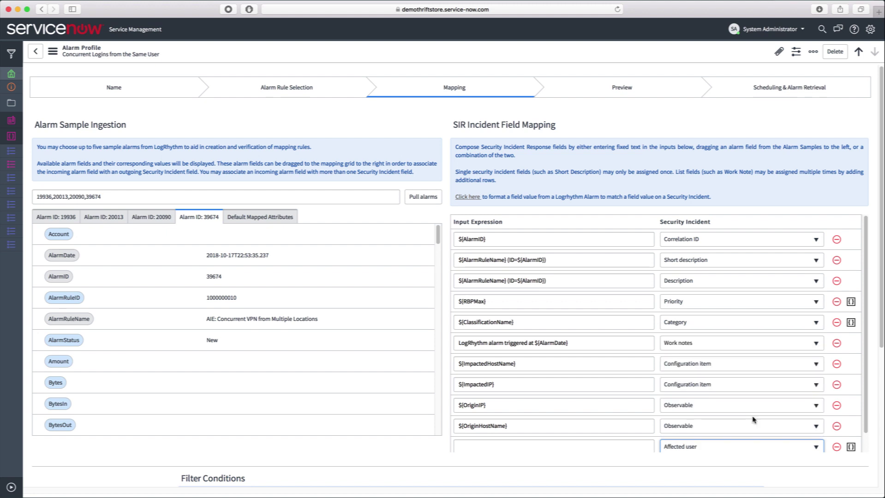
scroll(438, 423, "down", 15)
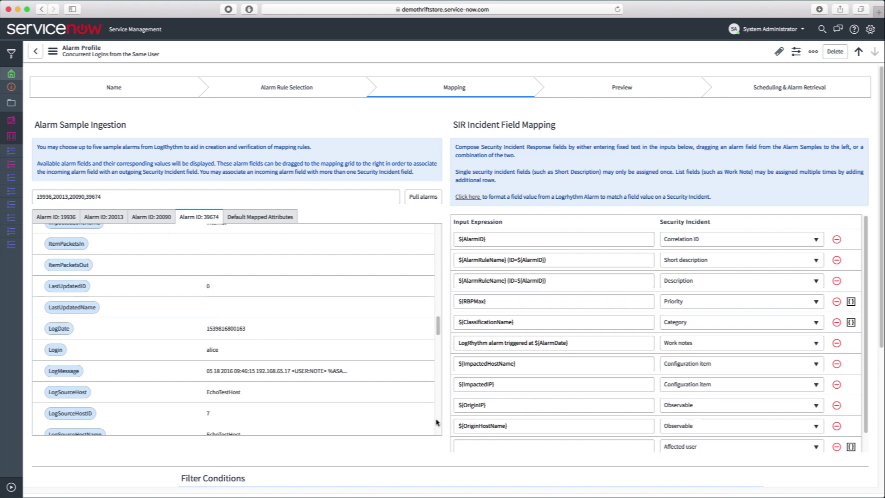
left_click(56, 352)
- Check the filter conditions, then preview the mapped security incident using sample alarm 19936, including its related items
scroll(879, 471, "down", 5)
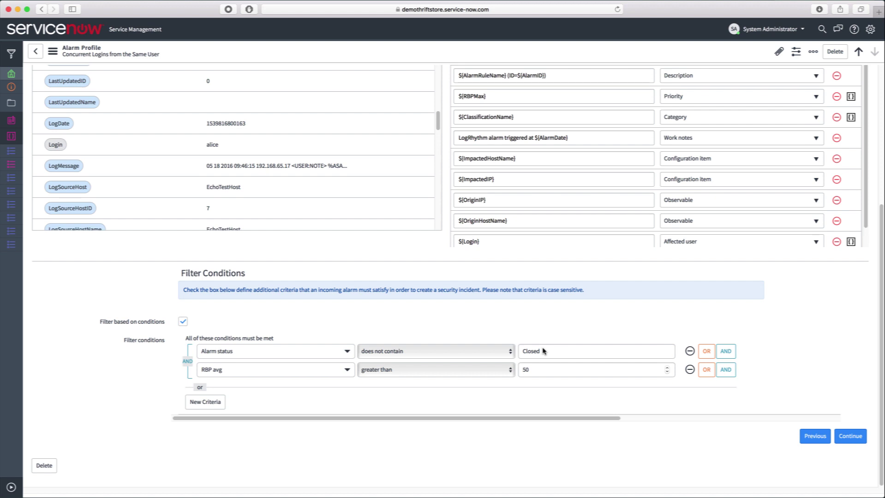
left_click(853, 438)
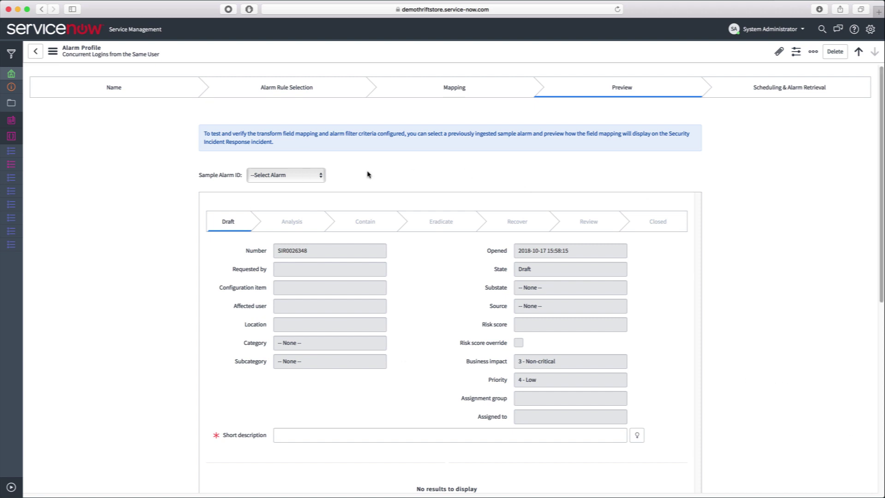
left_click(292, 175)
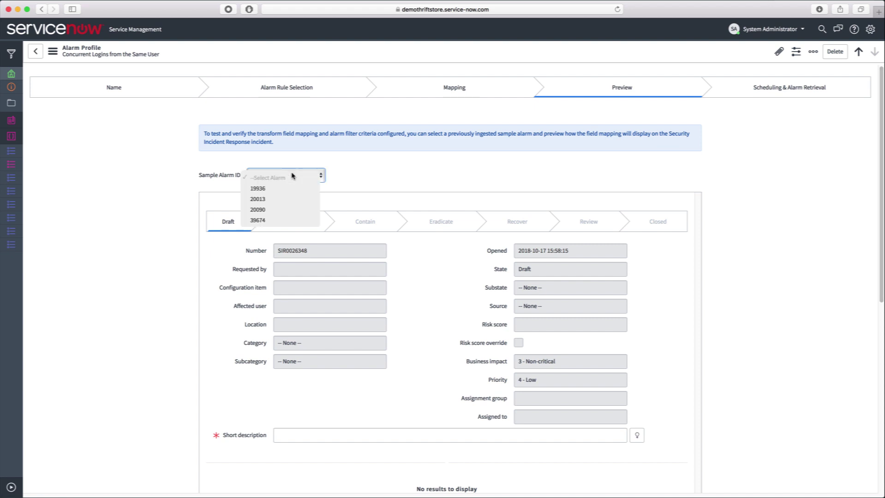
left_click(278, 189)
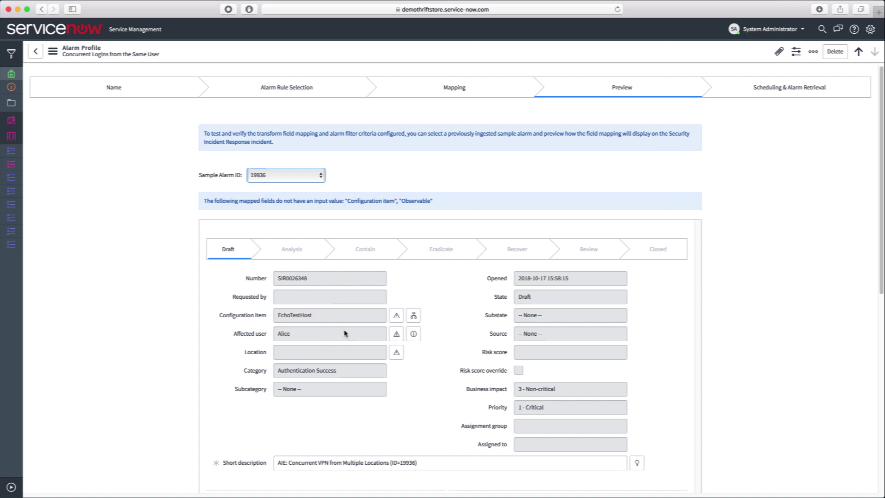
left_click(880, 413)
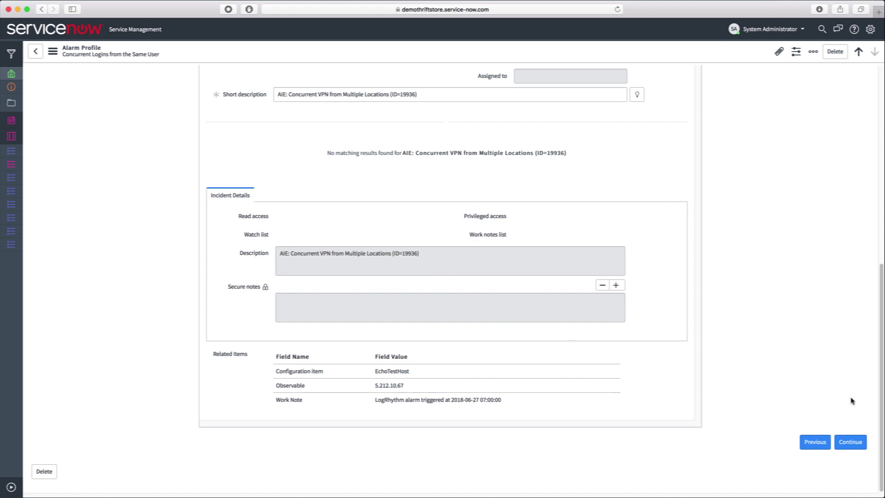
- Enable historical alarm retrieval since September 1, 2018 in the profile's scheduling stage and finish the alarm profile
left_click(851, 443)
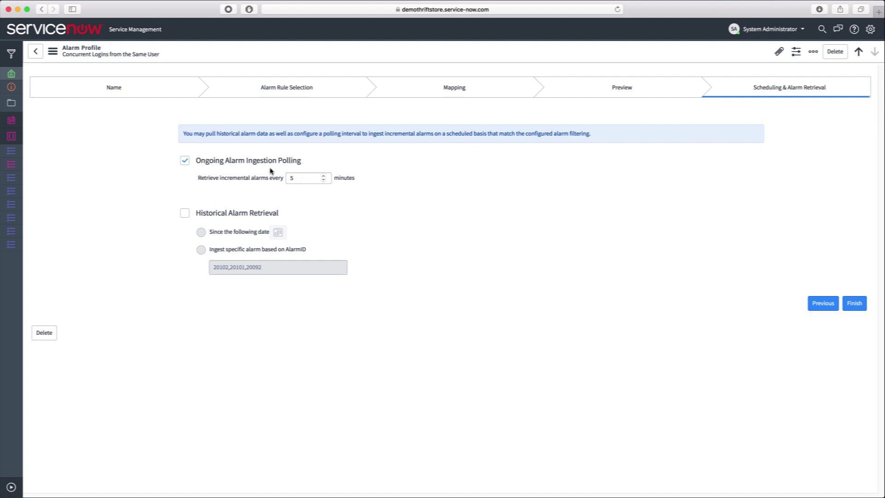
left_click(184, 214)
left_click(278, 233)
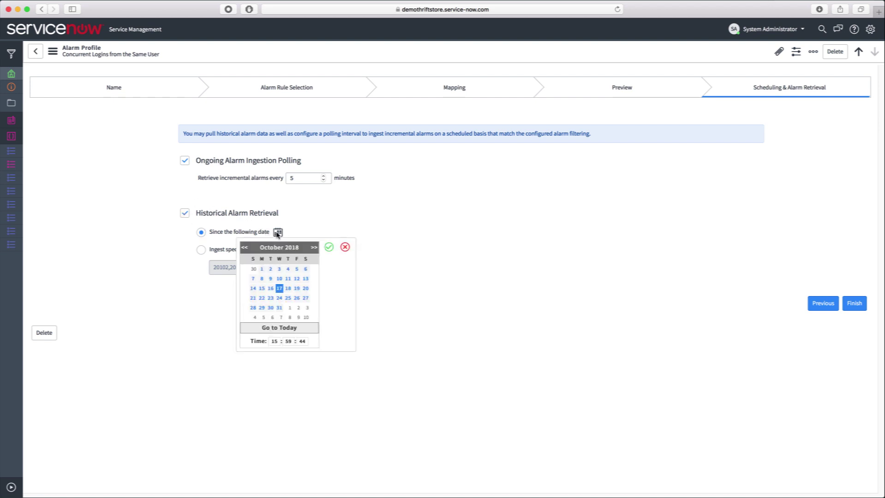
left_click(244, 248)
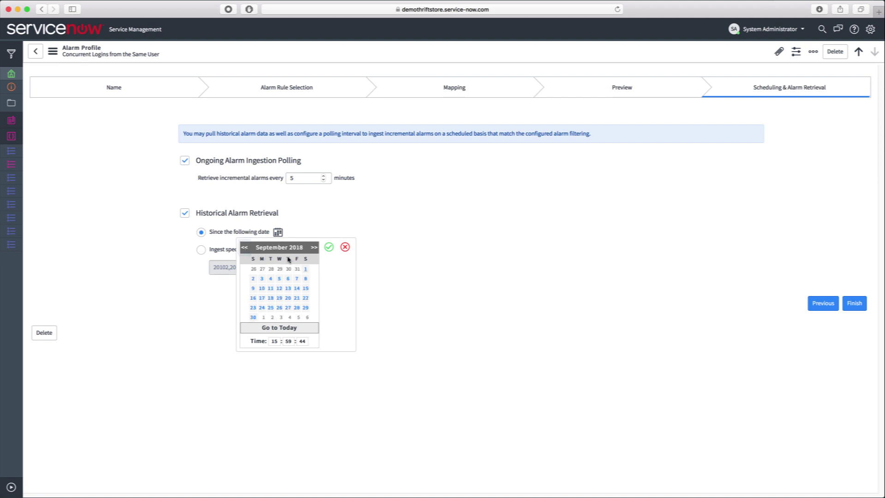
left_click(306, 269)
left_click(328, 247)
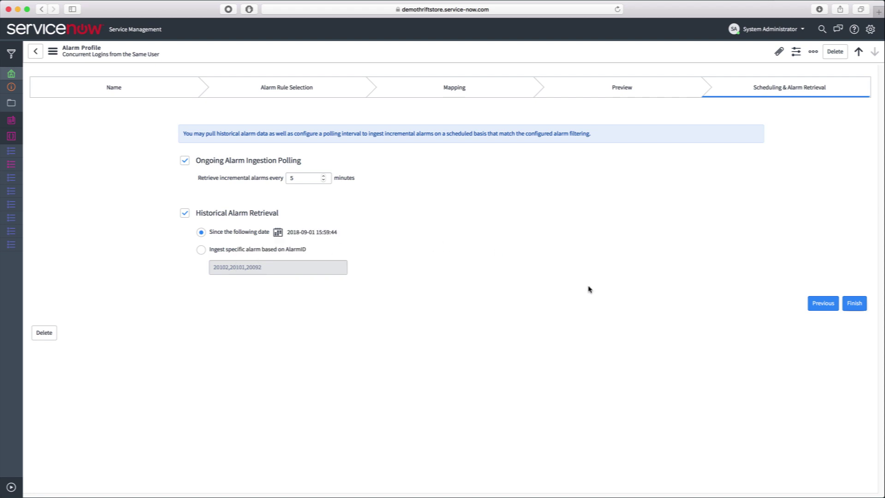
left_click(856, 310)
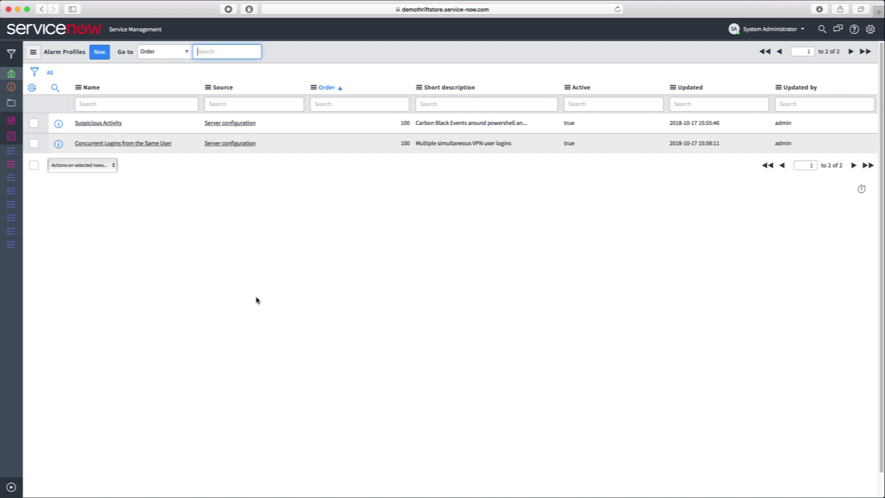
- Open the security incident with risk score 95 and show its indicators of compromise in the observables list
left_click(10, 150)
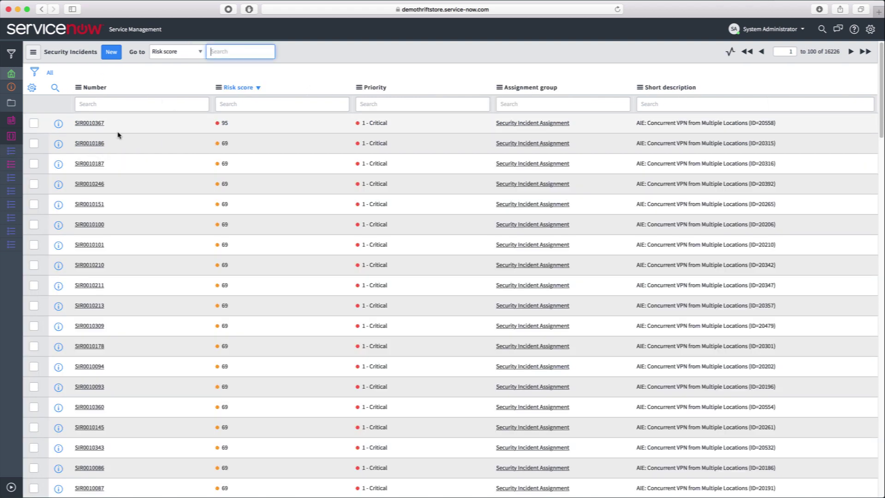
left_click(95, 124)
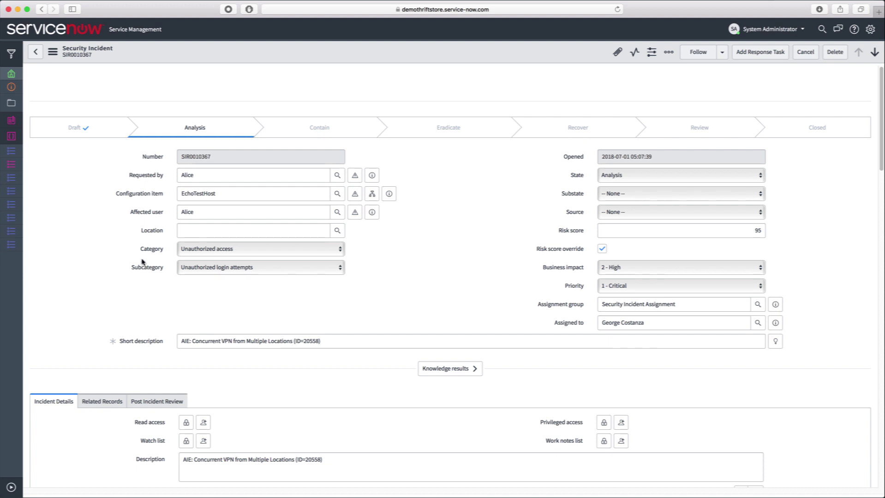
left_click(881, 373)
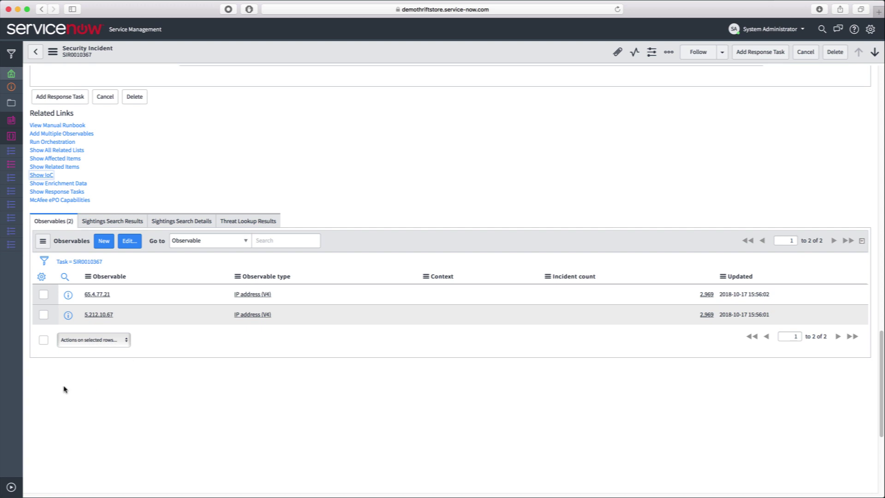
- Select both IP address observables and open a block request for them, closing it without submitting
left_click(43, 341)
left_click(94, 341)
left_click(95, 347)
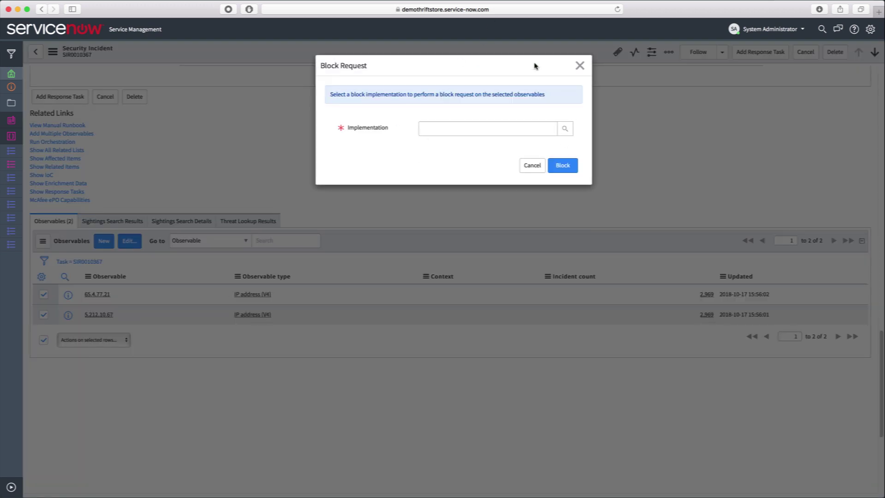
left_click(579, 65)
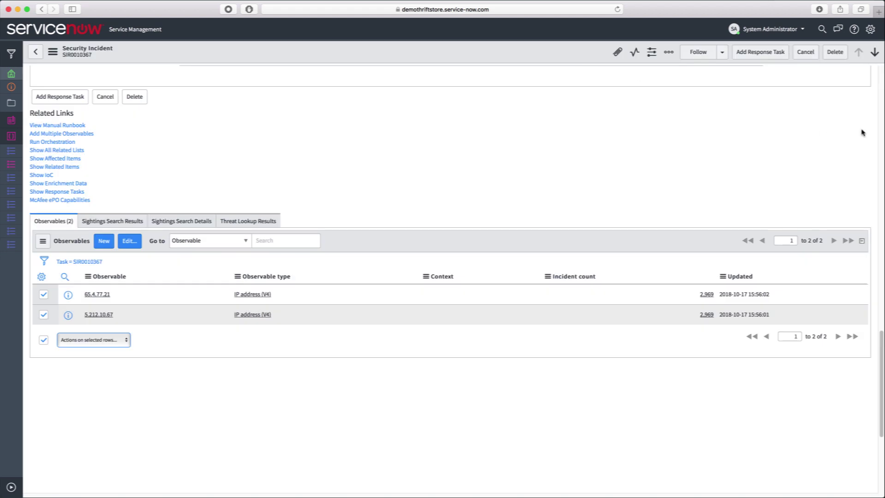
- Advance the security incident's state from Analysis to Contain, and from there to Closed
scroll(862, 133, "up", 15)
left_click(718, 176)
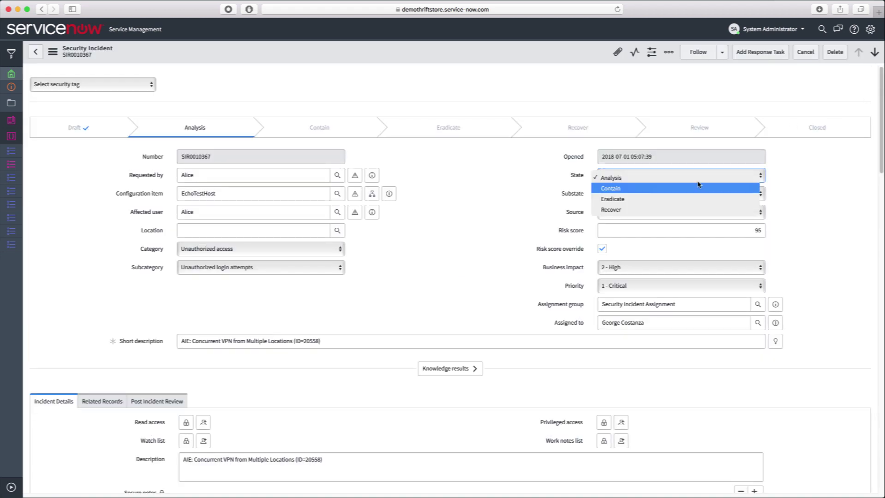
left_click(696, 189)
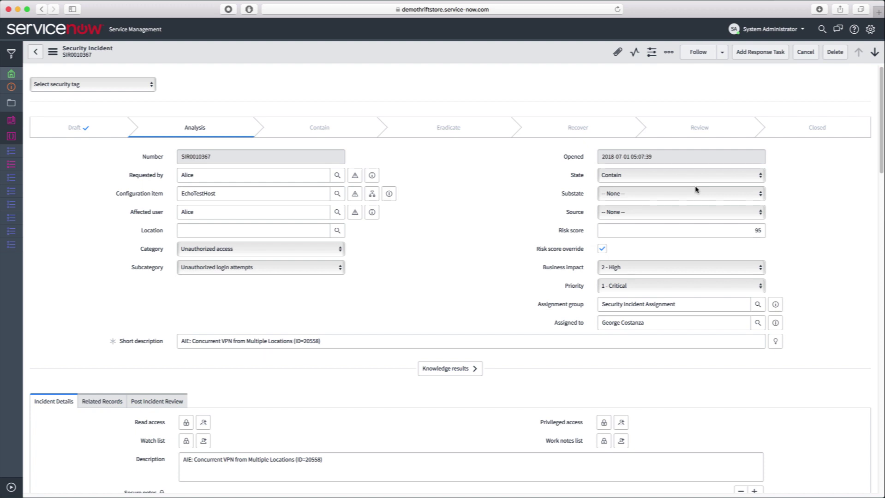
left_click(689, 178)
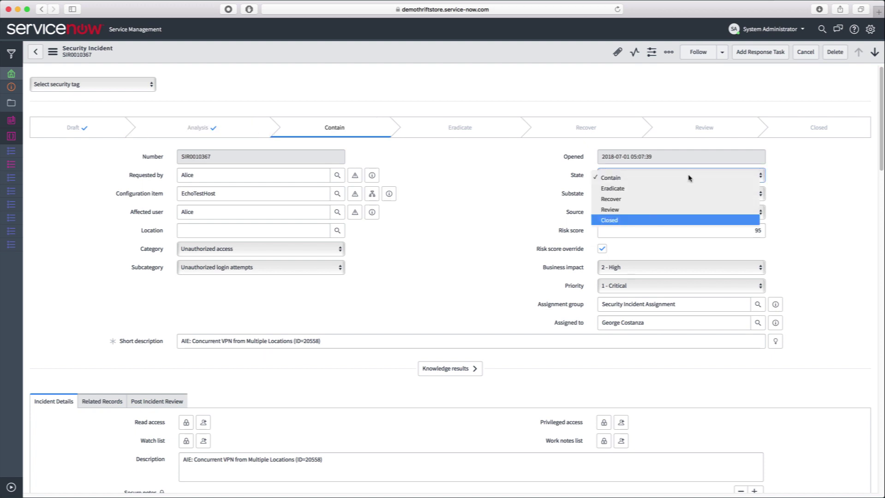
left_click(672, 221)
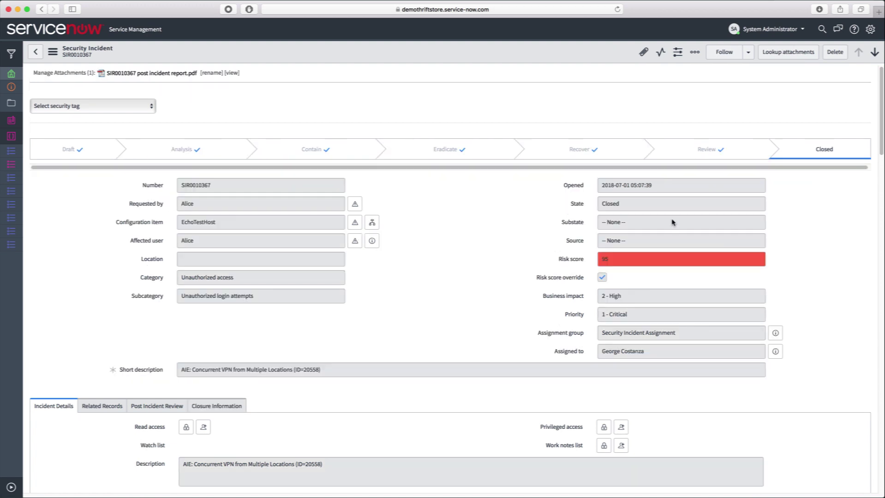